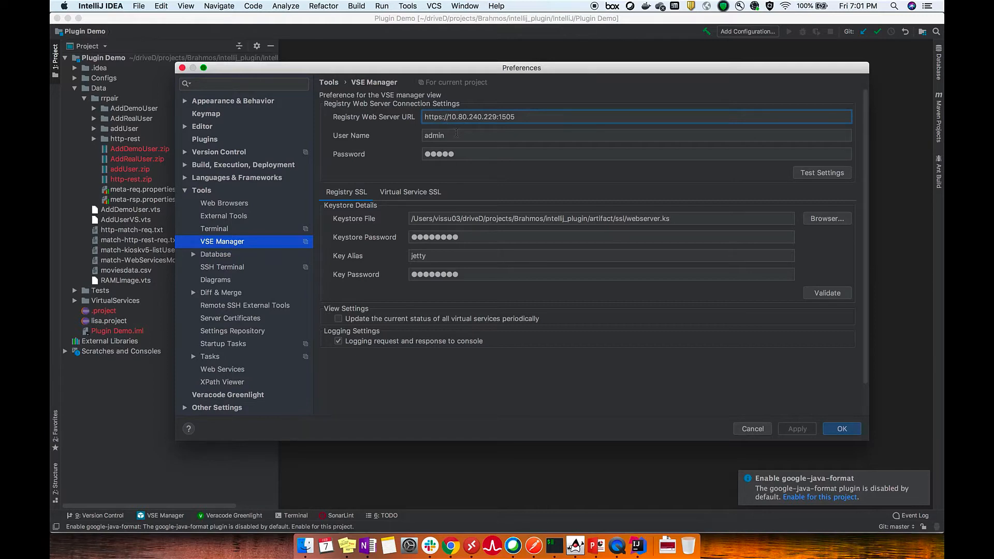
Test the registry web server connection, review the Virtual Service SSL keystore details, and accept the VSE Manager preferences
left_click(815, 177)
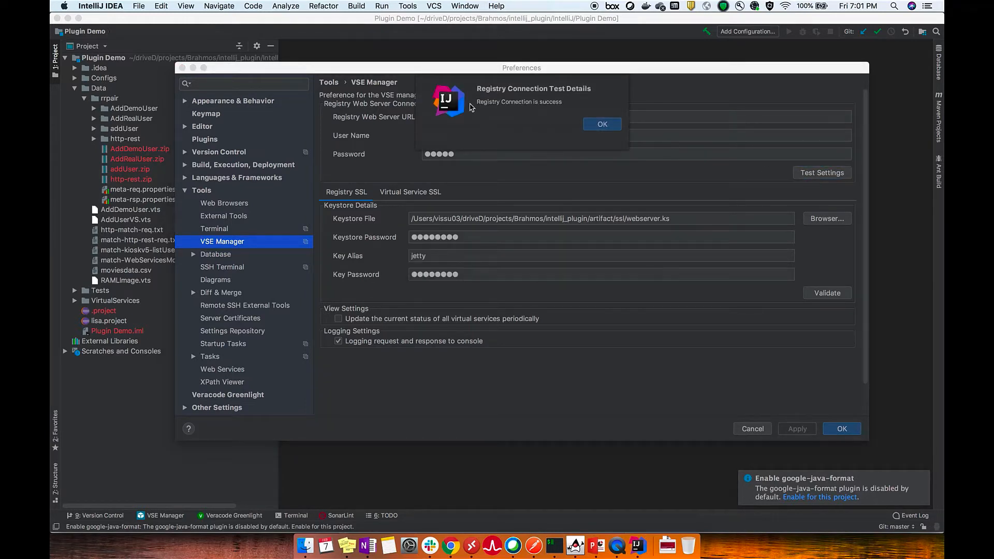
left_click(589, 124)
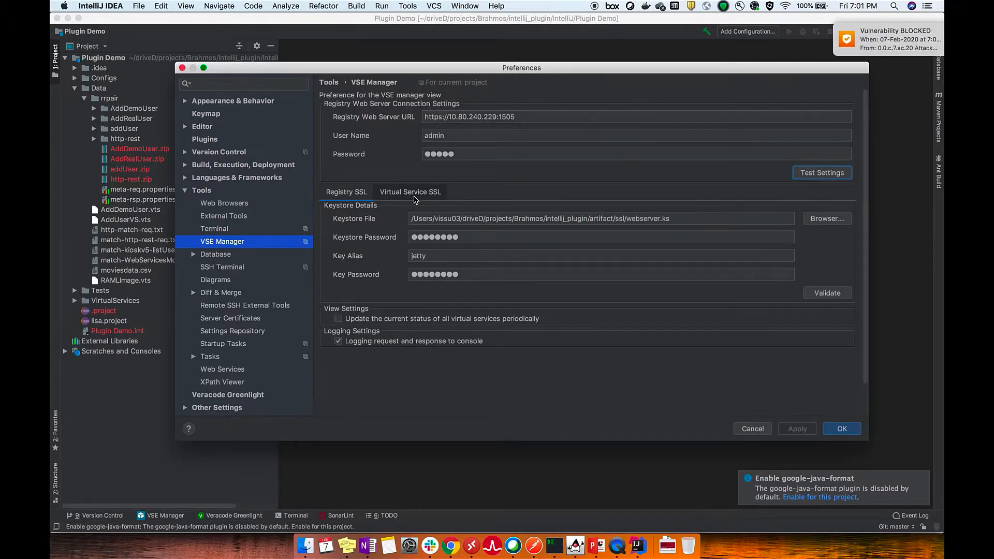
left_click(414, 197)
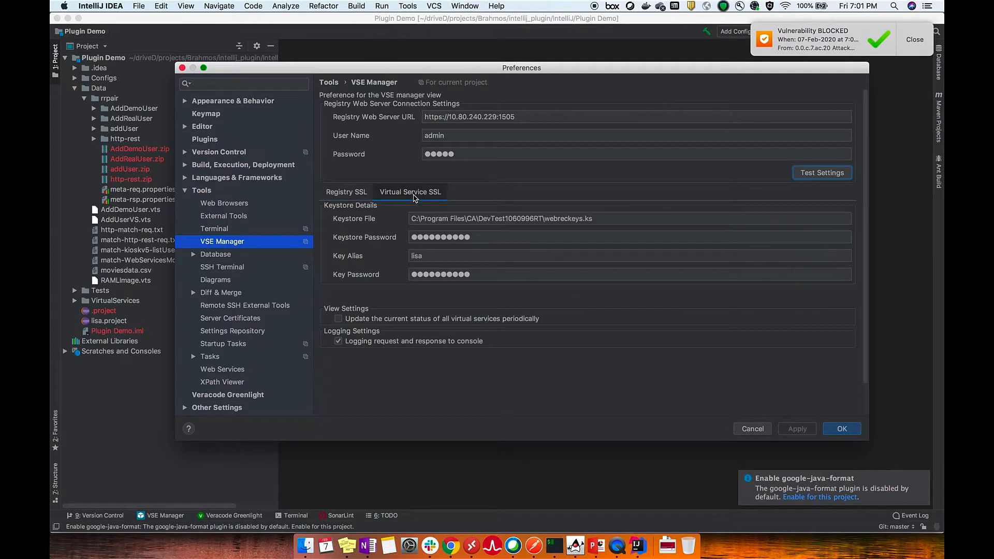
left_click(601, 219)
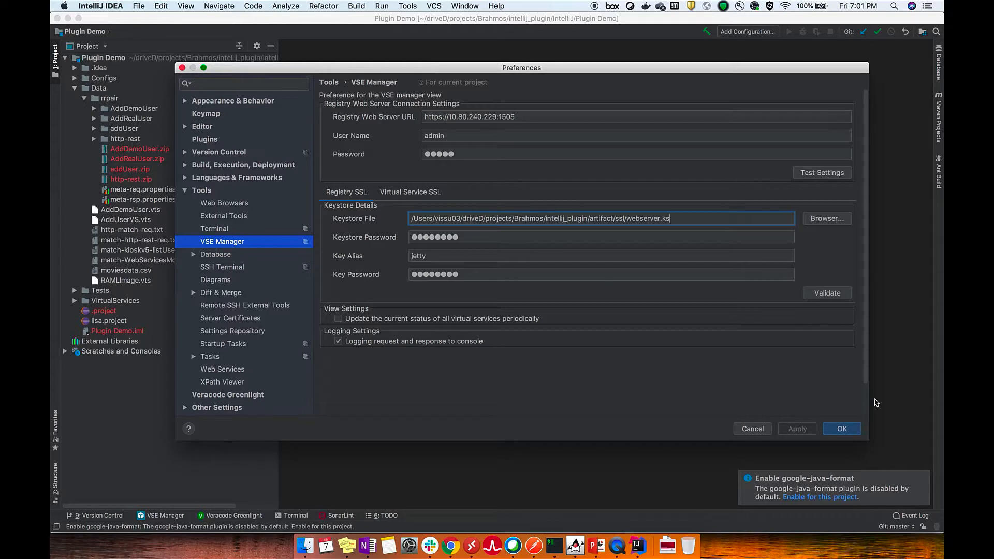
left_click(841, 428)
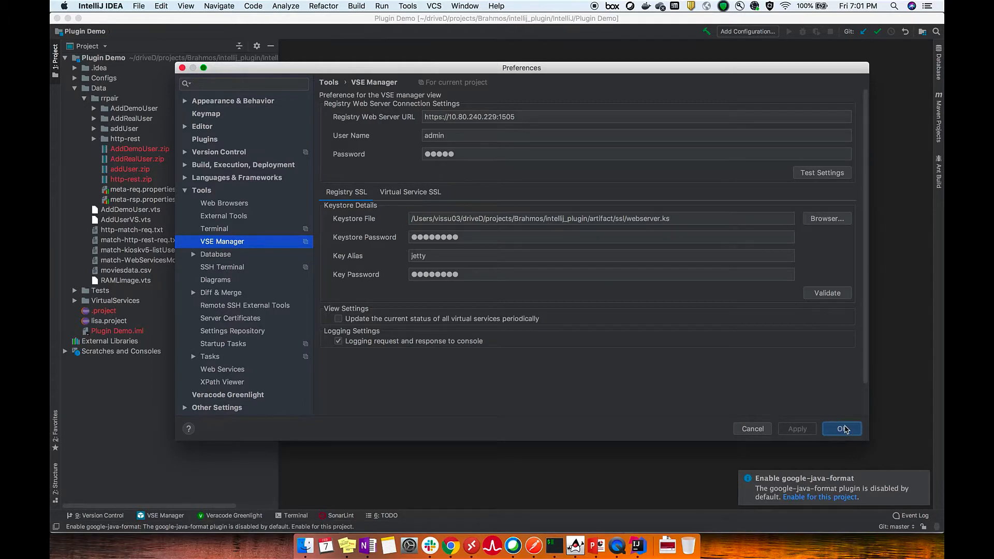
Show the VSE Manager view and widen its Name column so the full virtual service names fit
left_click(157, 516)
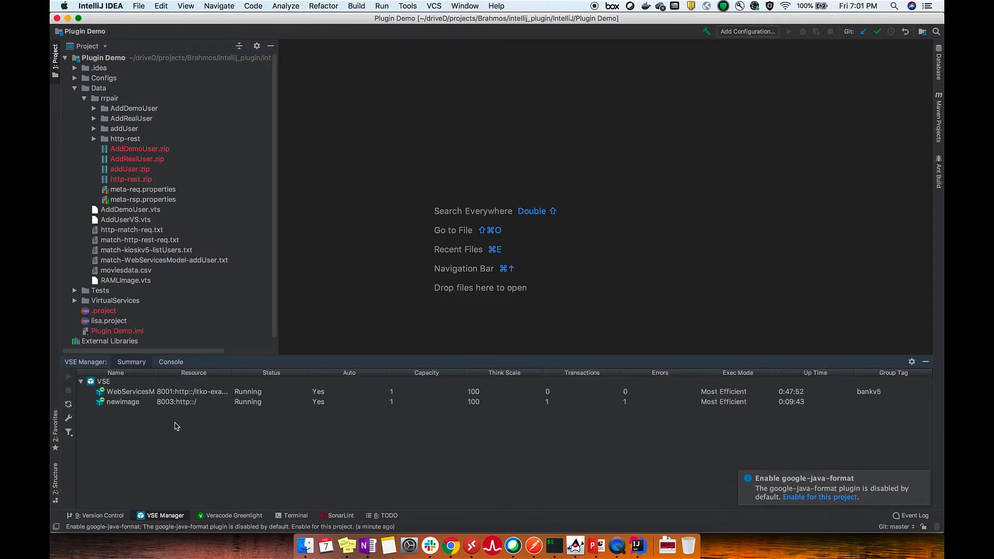
left_click_drag(155, 375, 187, 373)
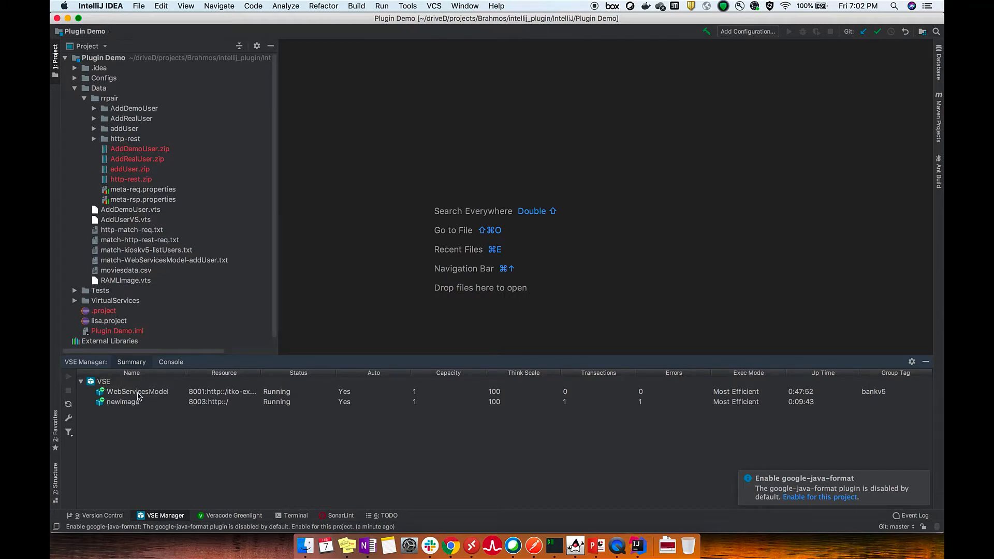
Expand the AddDemoUser folder under Data/rrpair and open its request file addDemoUser-req.txt
left_click(127, 108)
scroll(135, 204, "down", 1)
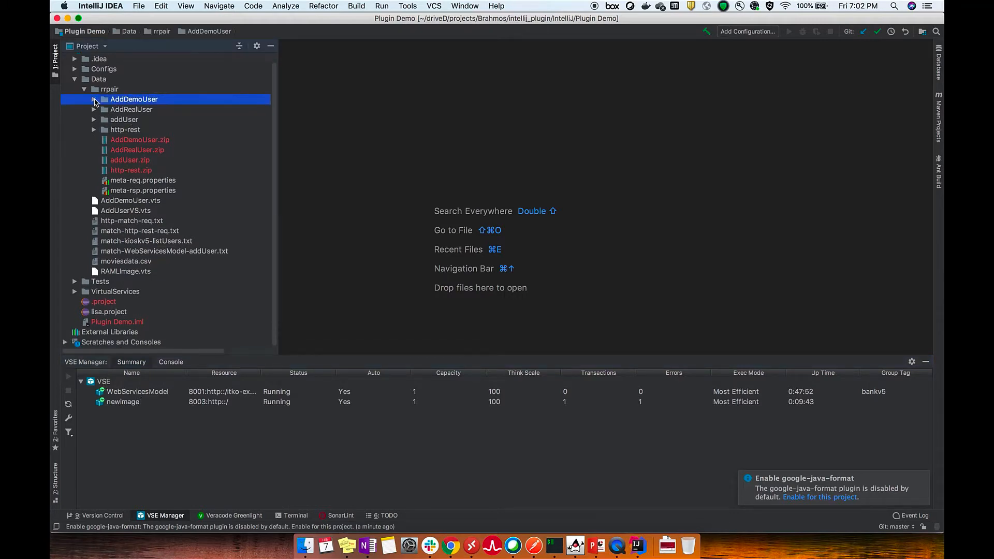
left_click(95, 99)
left_click(151, 111)
left_click(153, 119)
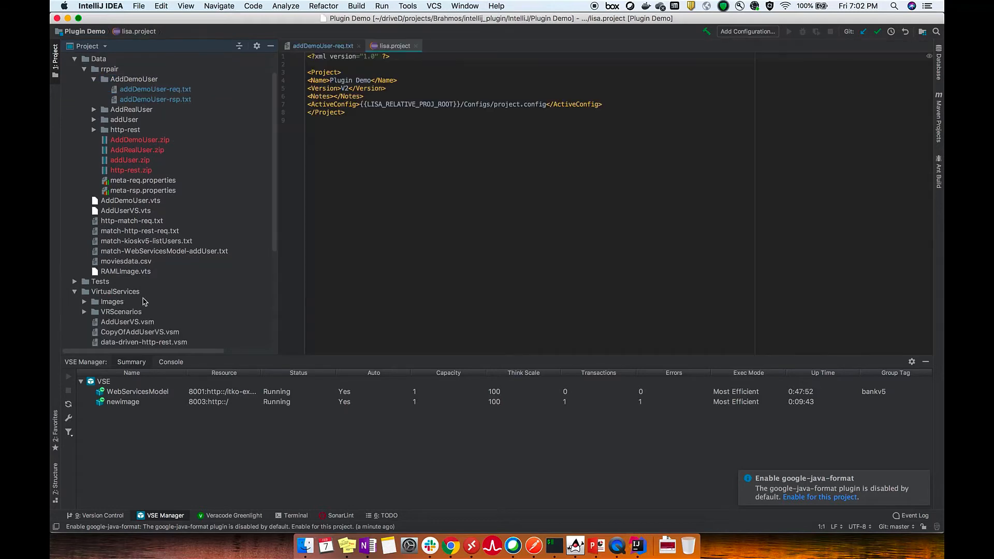
Open swagger_v2.yaml from the VirtualServices folder to view the Swagger definition
scroll(187, 304, "down", 3)
scroll(187, 305, "down", 5)
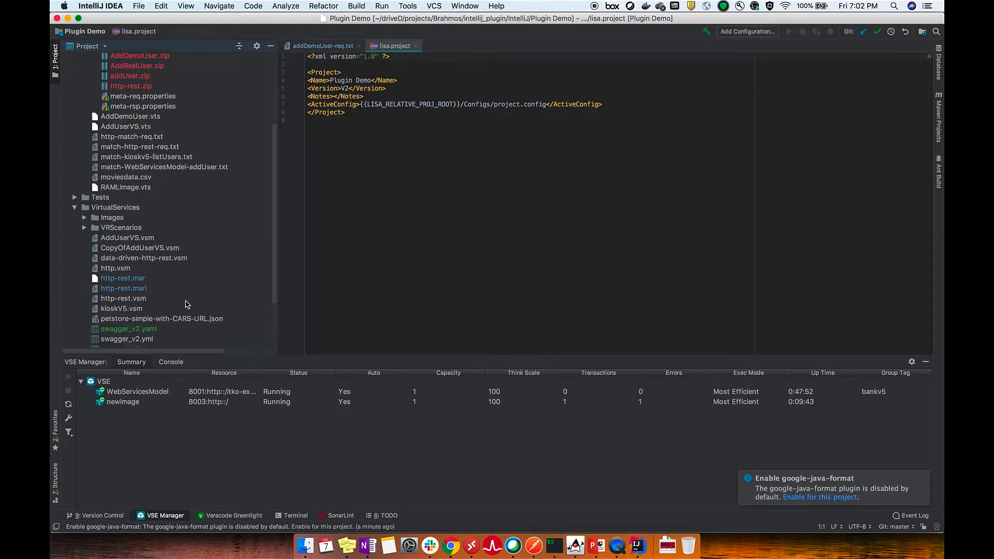
double_click(143, 291)
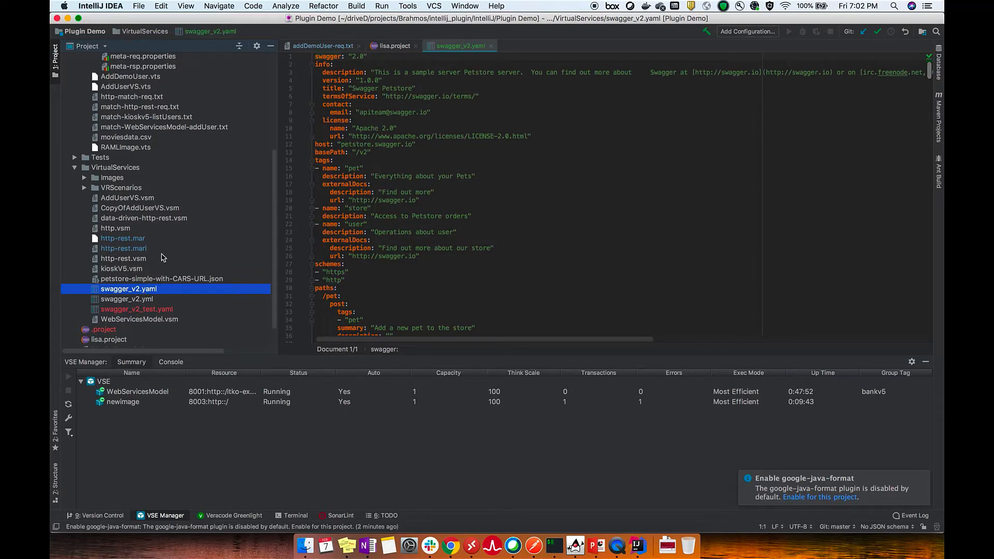
scroll(172, 243, "down", 2)
scroll(172, 242, "up", 8)
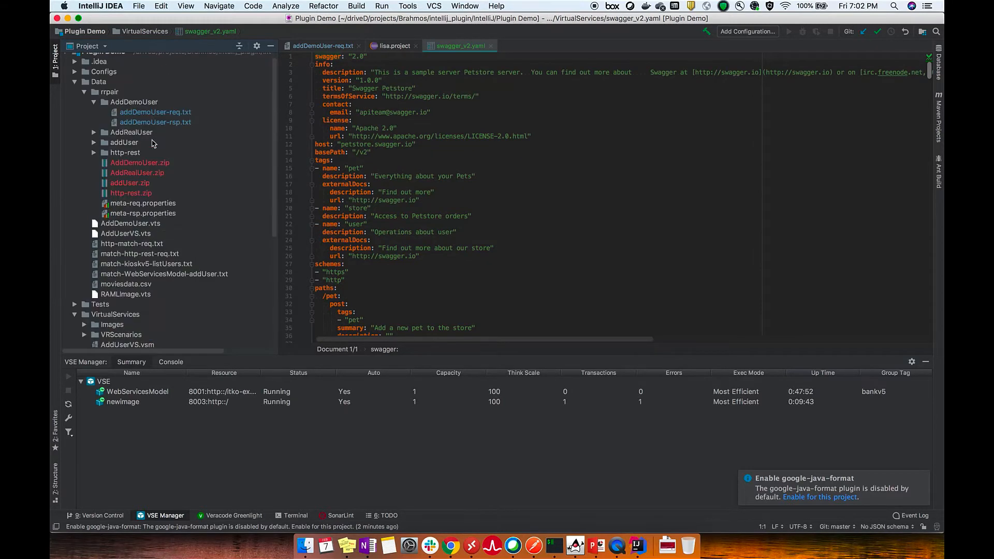
Create a virtual service from the AddDemoUser RR-pair folder on target VSE, named AdddemoUser, with port 8005
left_click(141, 103)
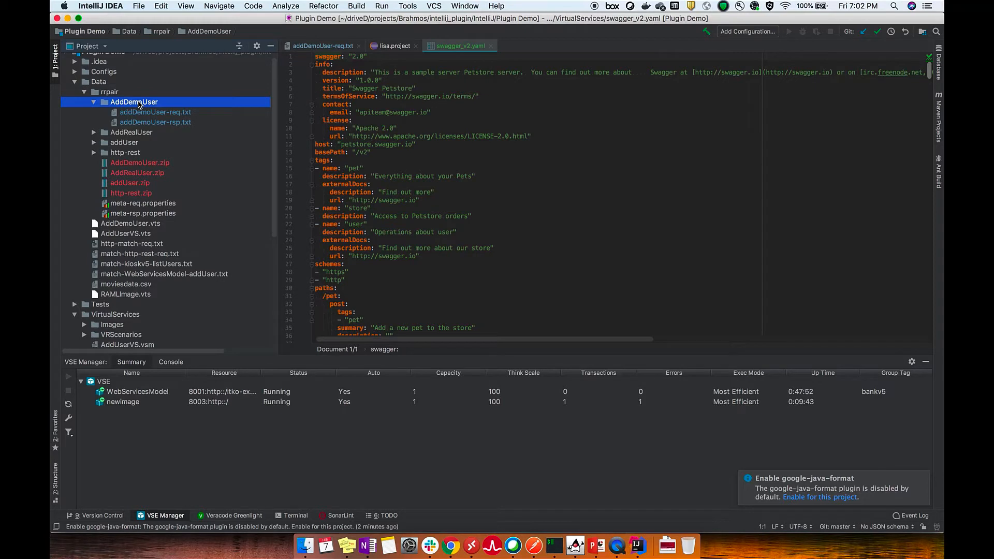
left_click(138, 105)
right_click(138, 103)
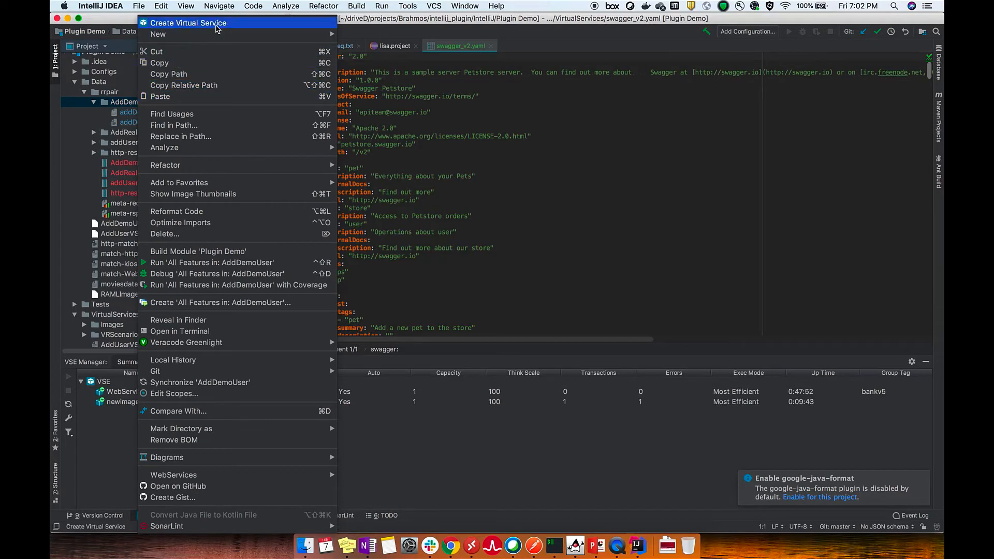
left_click(217, 28)
left_click(637, 232)
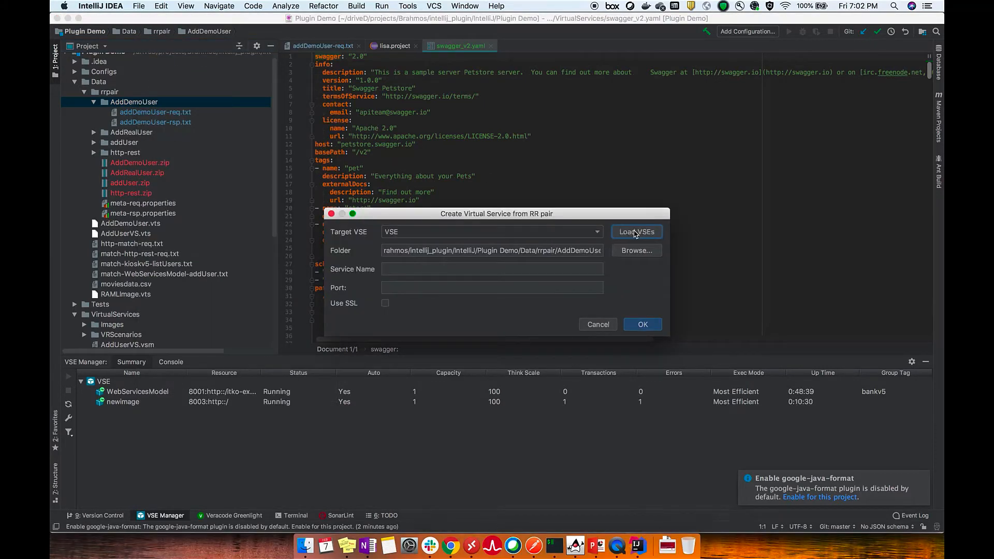
left_click(396, 273)
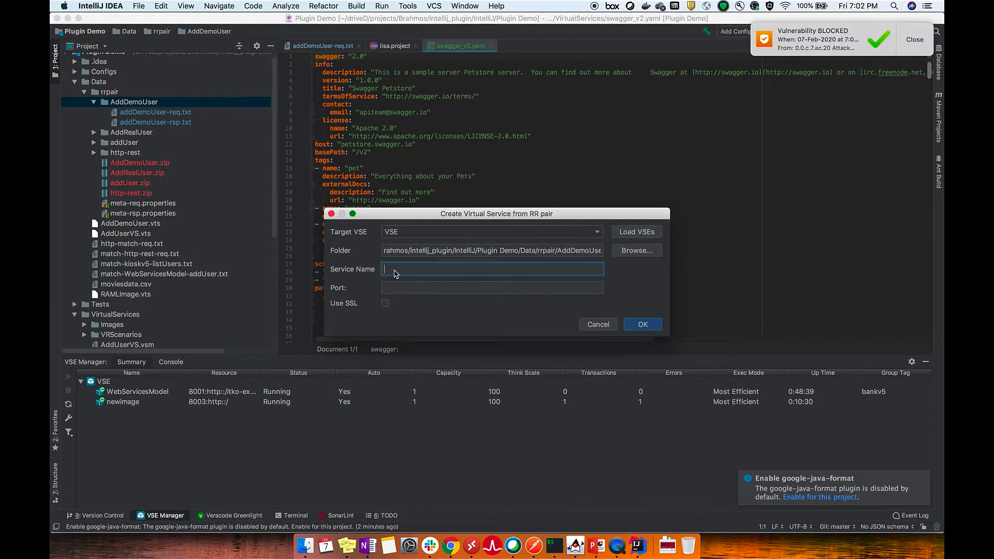
type("AdddemoUser")
left_click(399, 290)
type("8005")
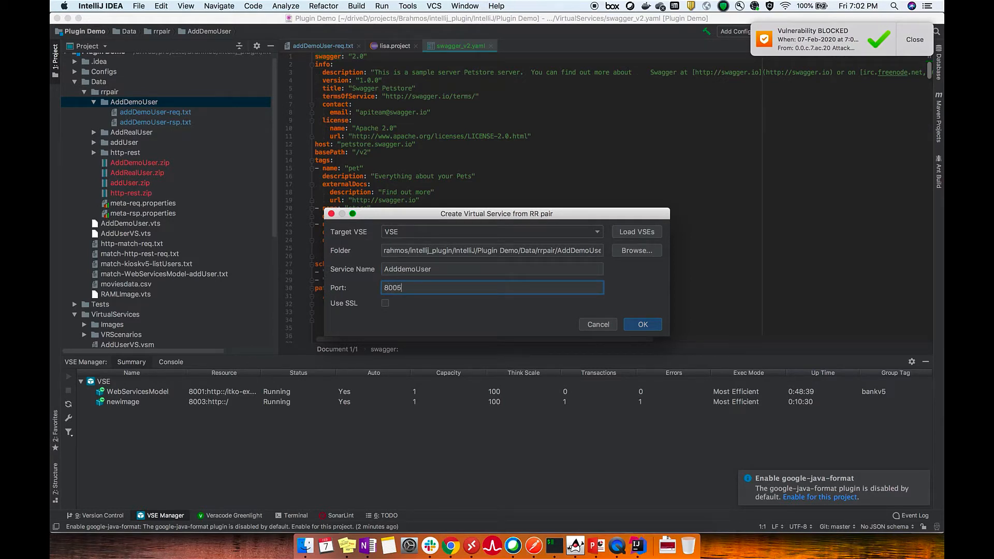
left_click(642, 325)
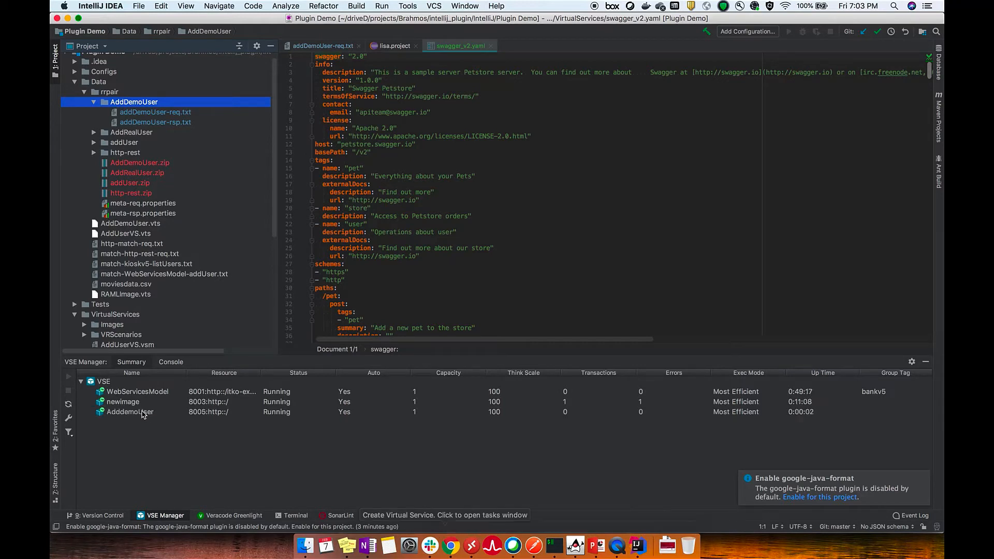
Select the AdddemoUser service, switch to Postman and send the POST request to /rest-example/control/users/save1 on port 8005
left_click(141, 415)
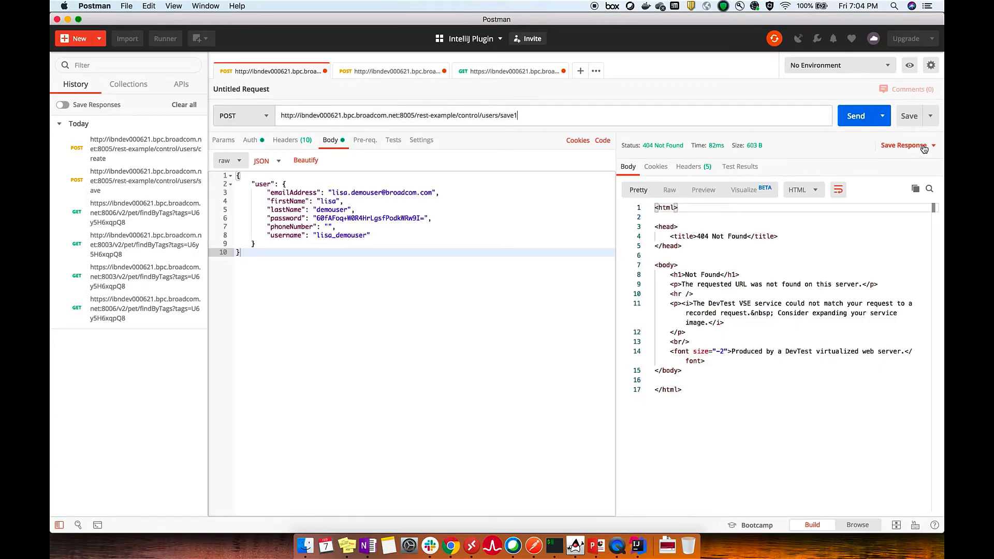
left_click(854, 118)
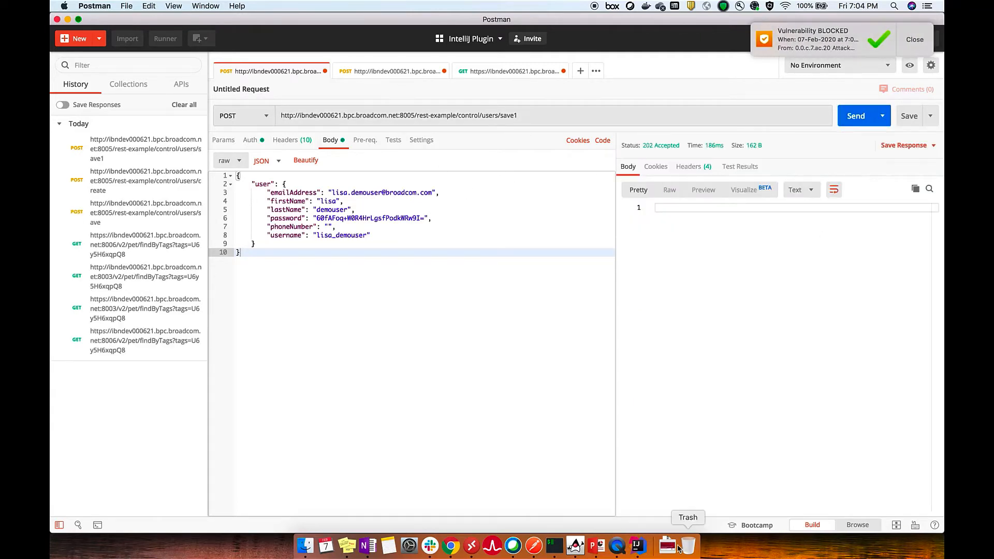
Return to IntelliJ IDEA and update the AdddemoUser virtual service with the AddRealUser RR-pair folder
left_click(638, 545)
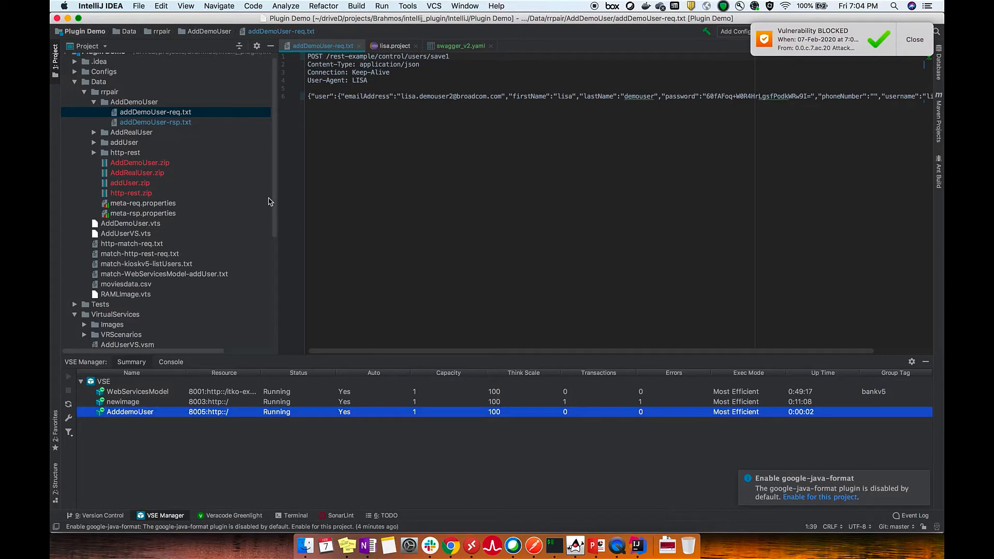
left_click(93, 133)
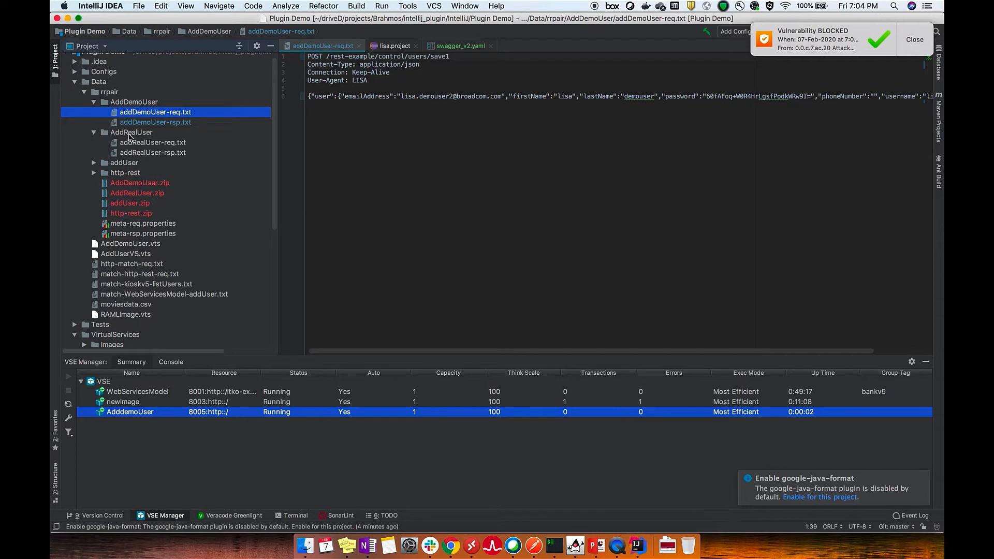
left_click(132, 134)
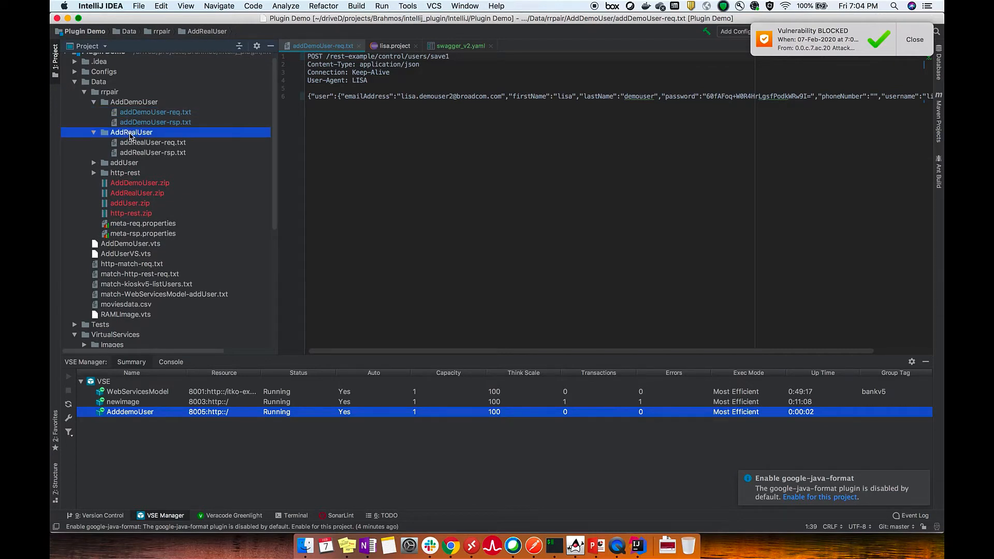
left_click_drag(131, 137, 119, 417)
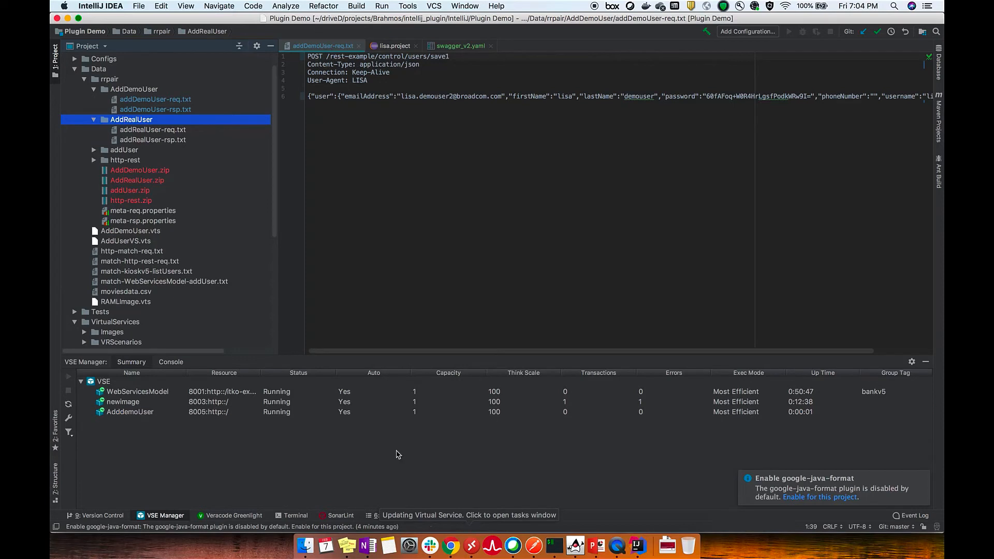
Open addRealUser-req.txt, switch to Postman and send the matching POST request to /rest-example/control/users/create on port 8005
double_click(147, 130)
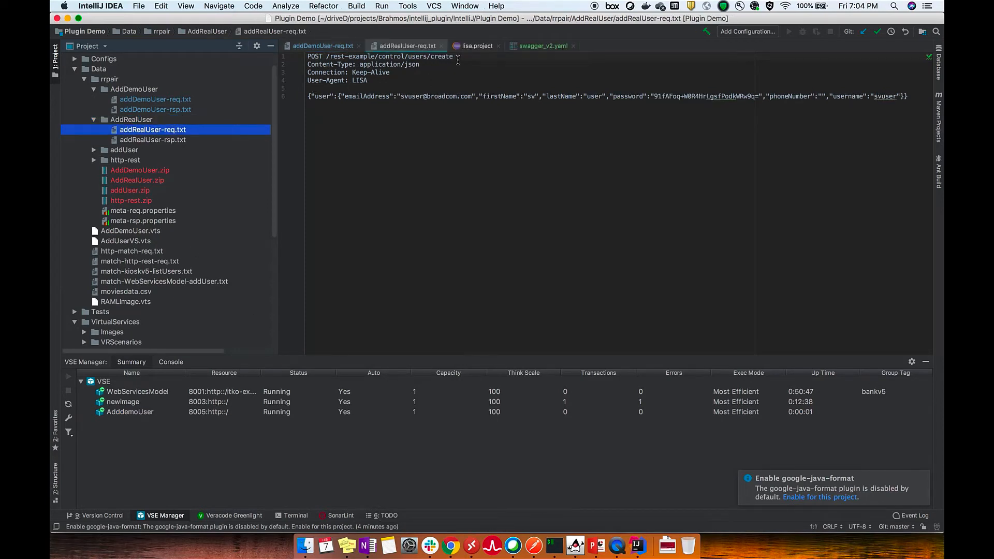
left_click(458, 60)
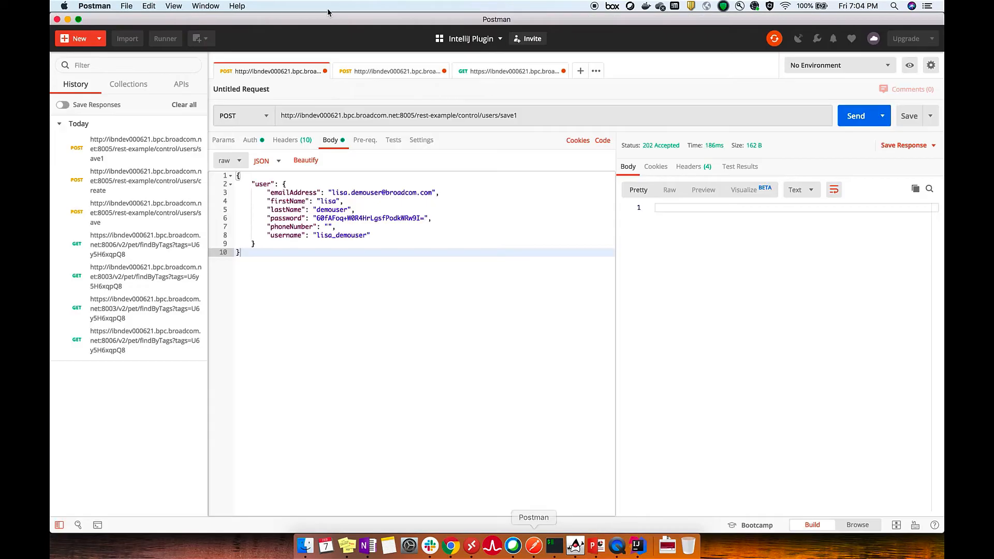
left_click(534, 546)
left_click(391, 71)
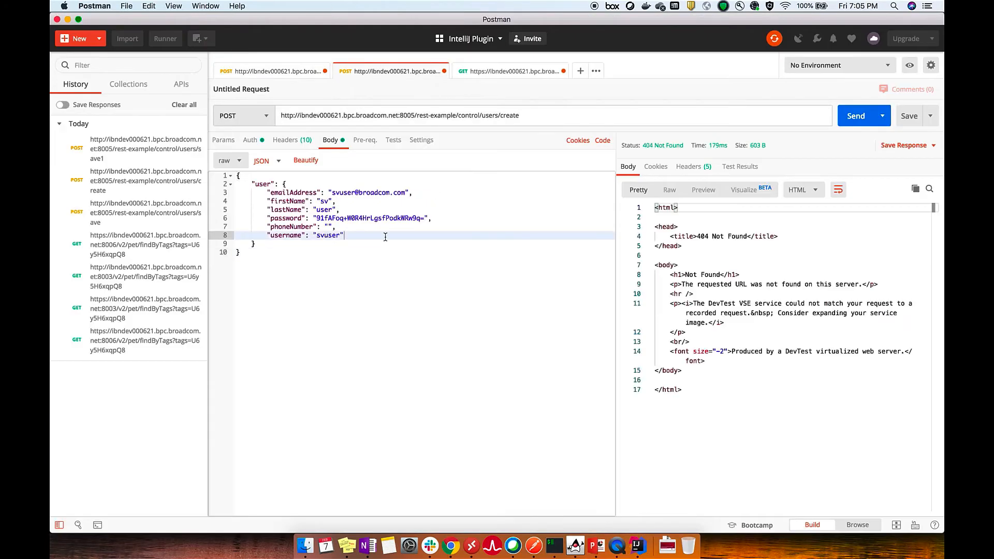
left_click(848, 120)
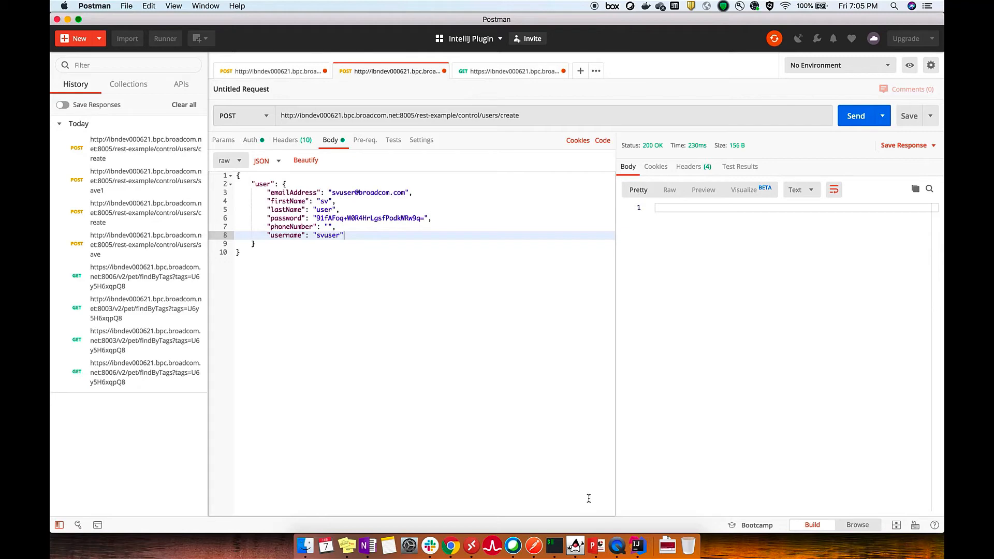
Return to IntelliJ IDEA, begin creating a virtual service from swagger_v2.yaml on the VSE server, and load the available VSEs
left_click(637, 547)
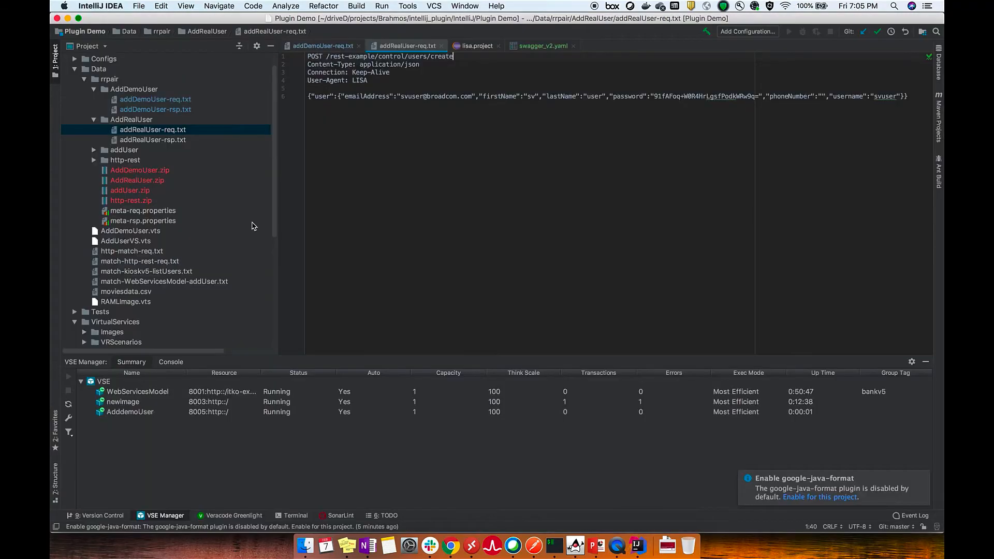
scroll(258, 200, "down", 10)
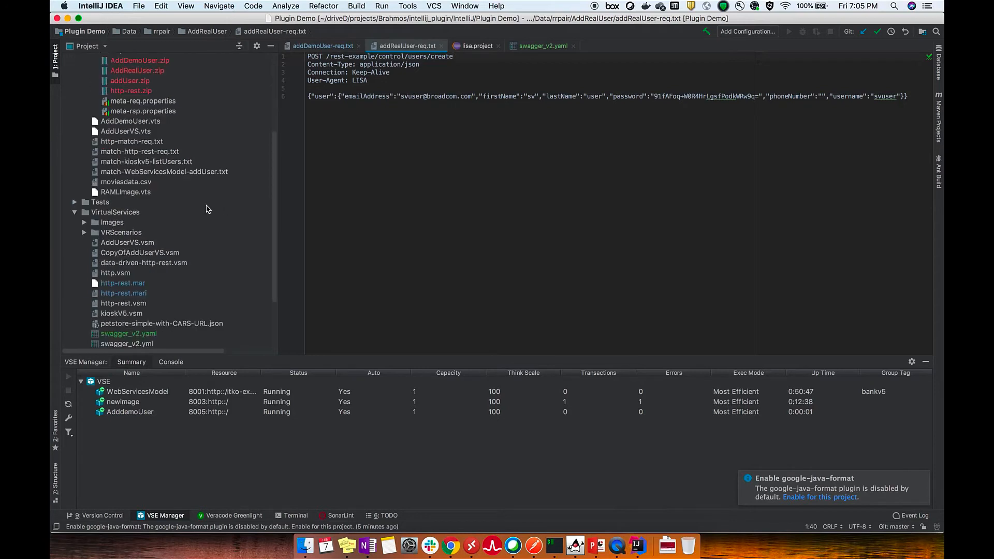
double_click(138, 265)
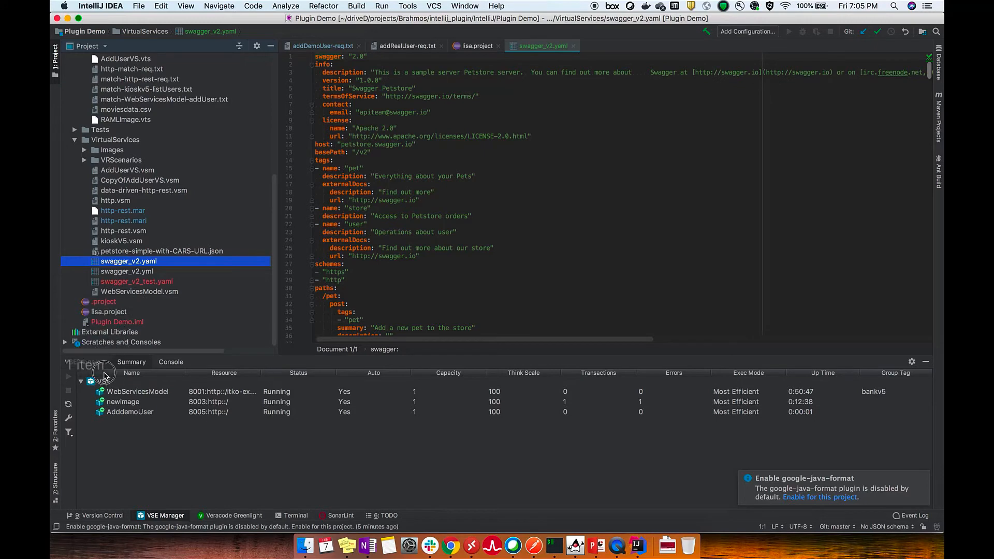
left_click(95, 385)
left_click(94, 382)
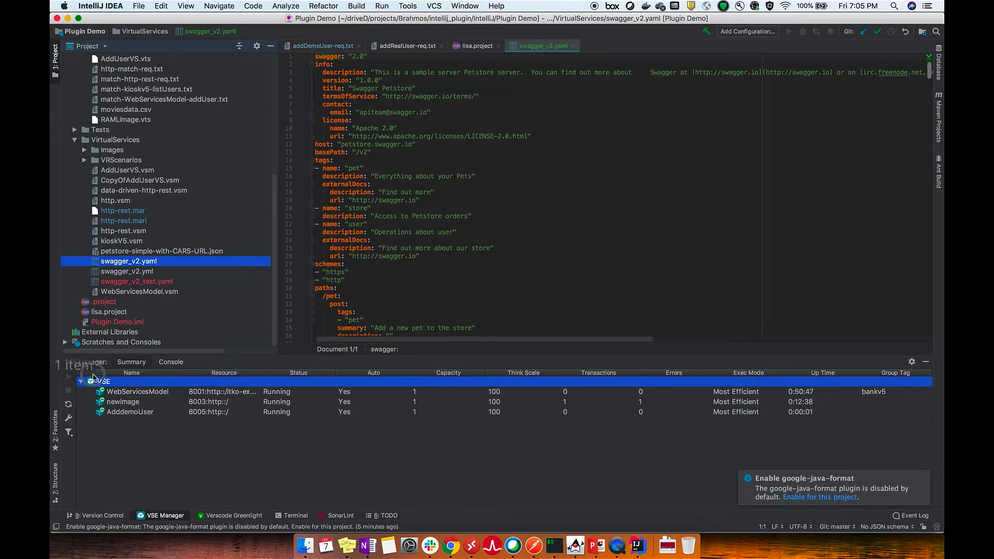
left_click_drag(94, 379, 94, 382)
left_click(649, 234)
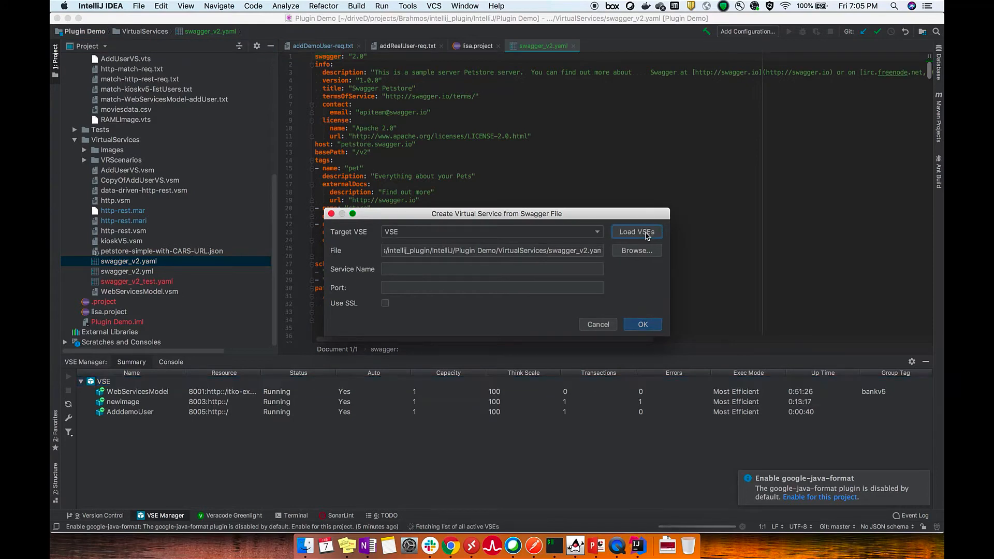
Name the Swagger-based virtual service TestSwagger, set its port to 8006, enable SSL and create it on the VSE server
left_click(406, 270)
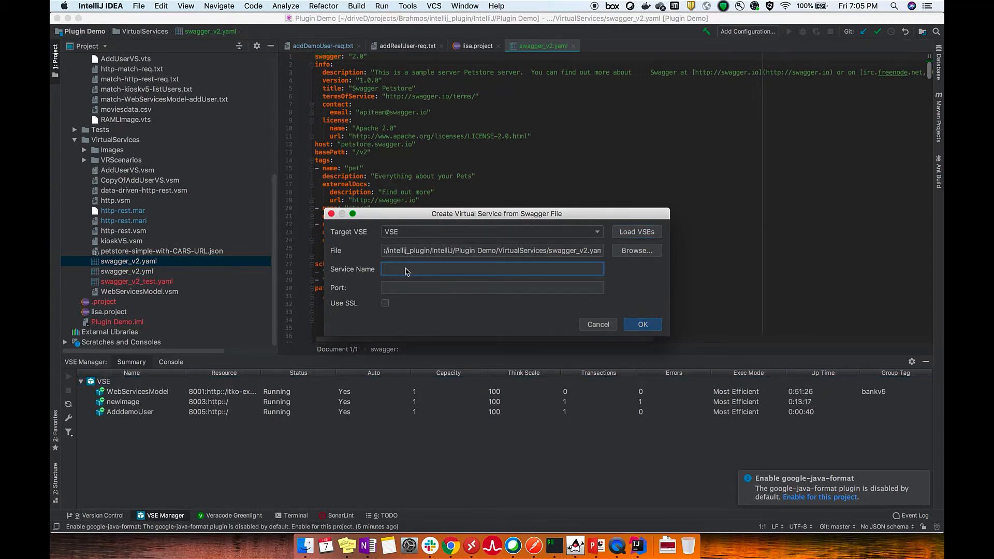
type("TestSwagger")
key("Tab")
type("8")
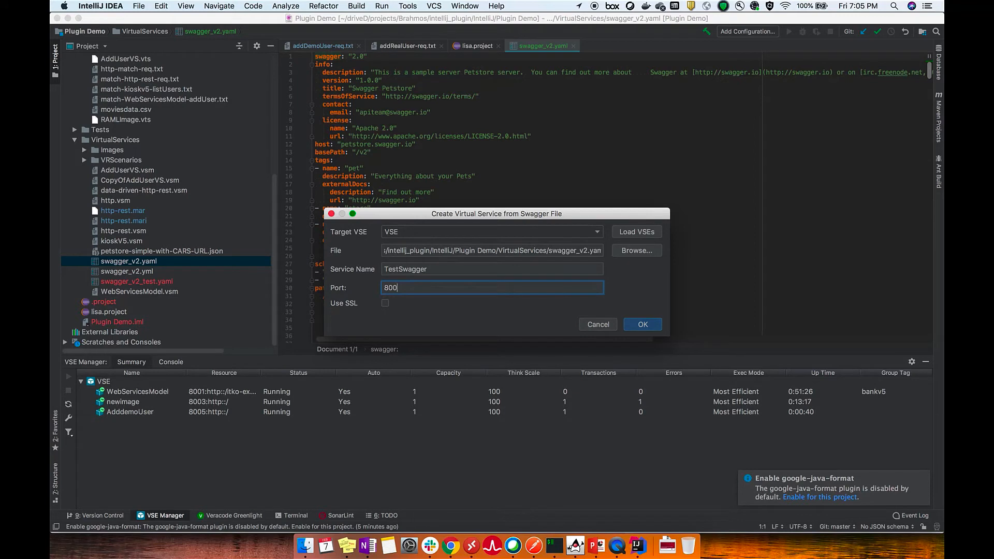
type("006")
left_click(386, 304)
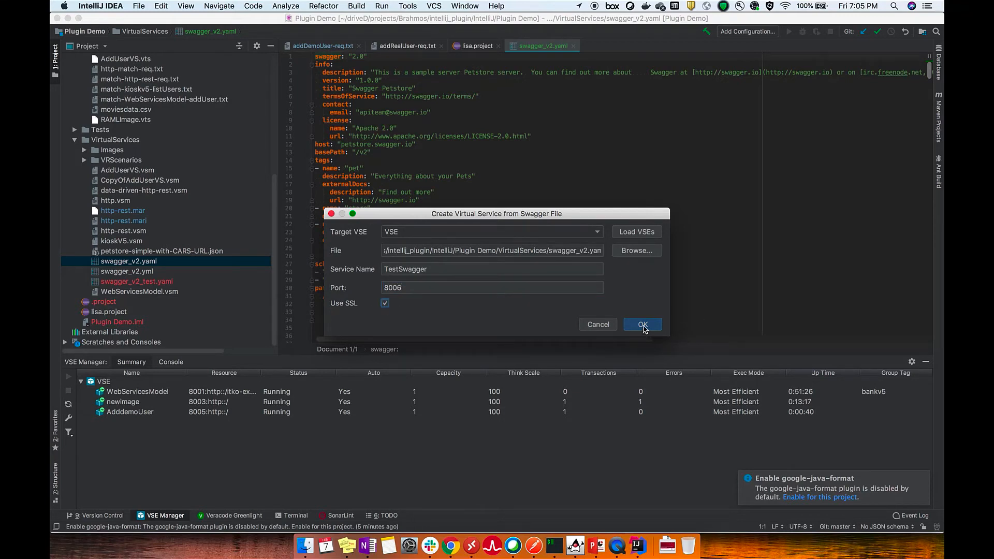
left_click(642, 326)
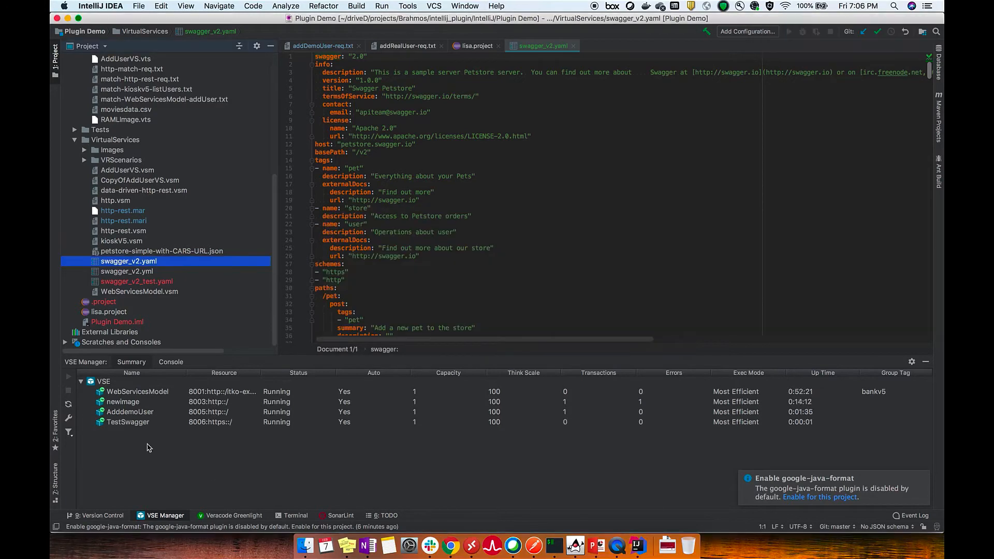
Select the TestSwagger service, switch to Postman and send the HTTPS GET request to /v2/pet/findByTags on port 8006
left_click(145, 425)
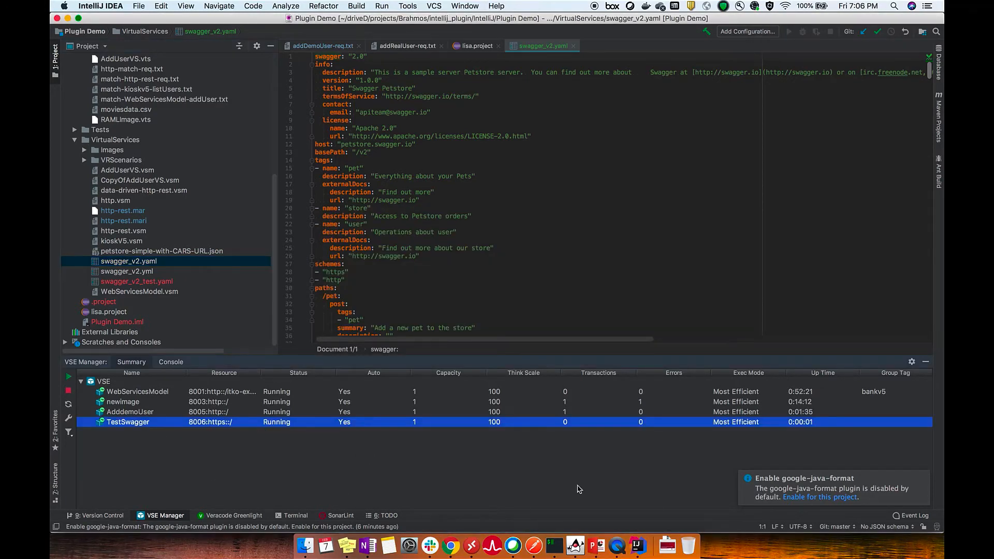
left_click(534, 546)
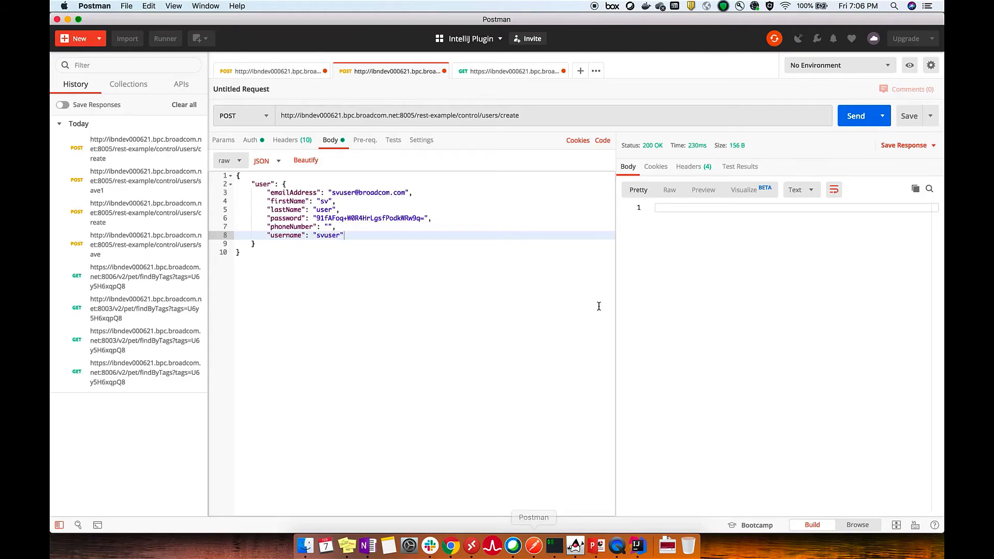
left_click(466, 71)
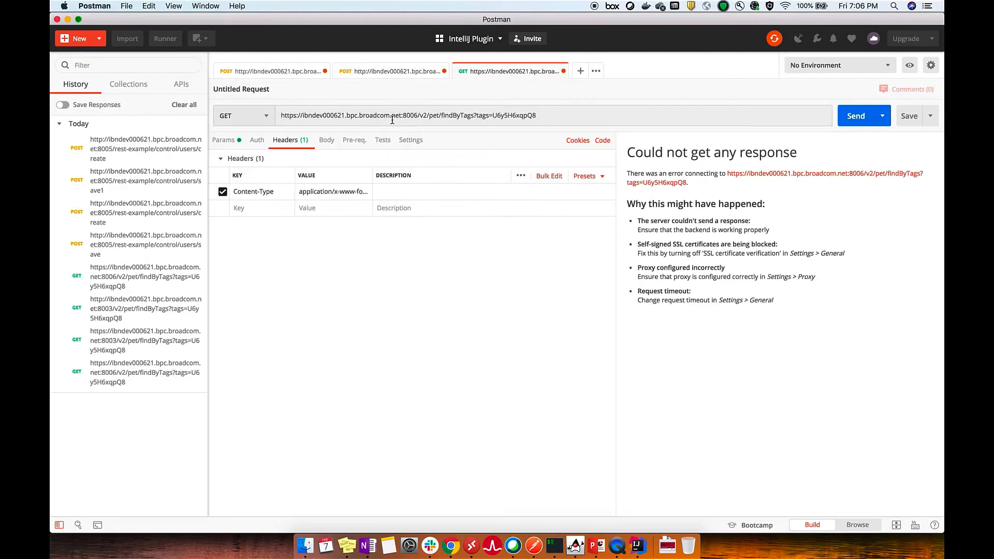
left_click(296, 116)
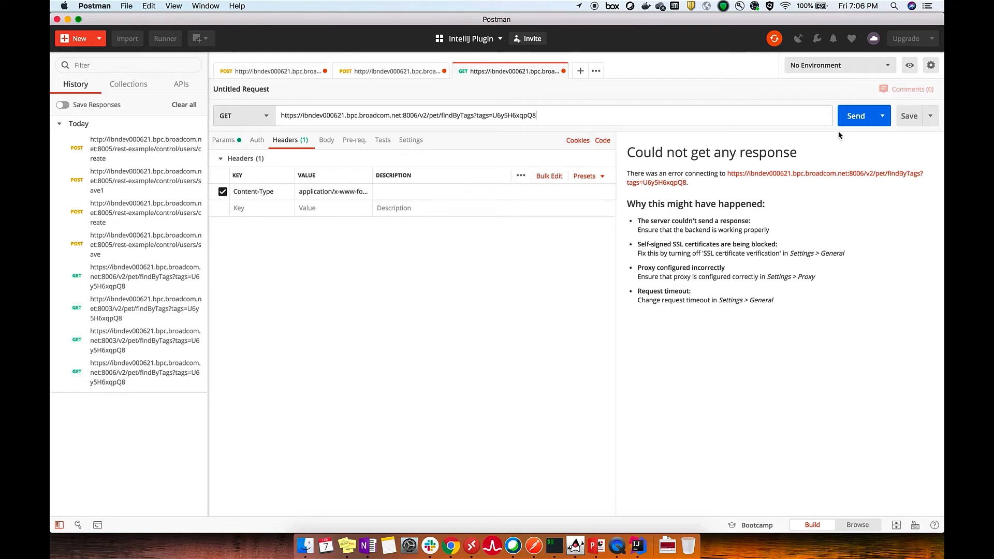
left_click(852, 121)
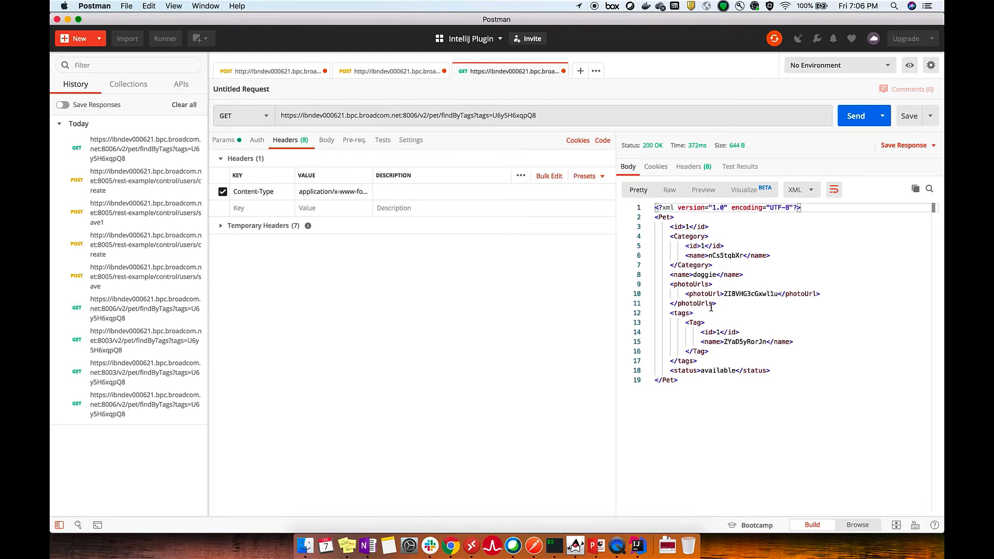
Return to IntelliJ IDEA and refresh the list of virtual services on the VSE server
key("super+Tab")
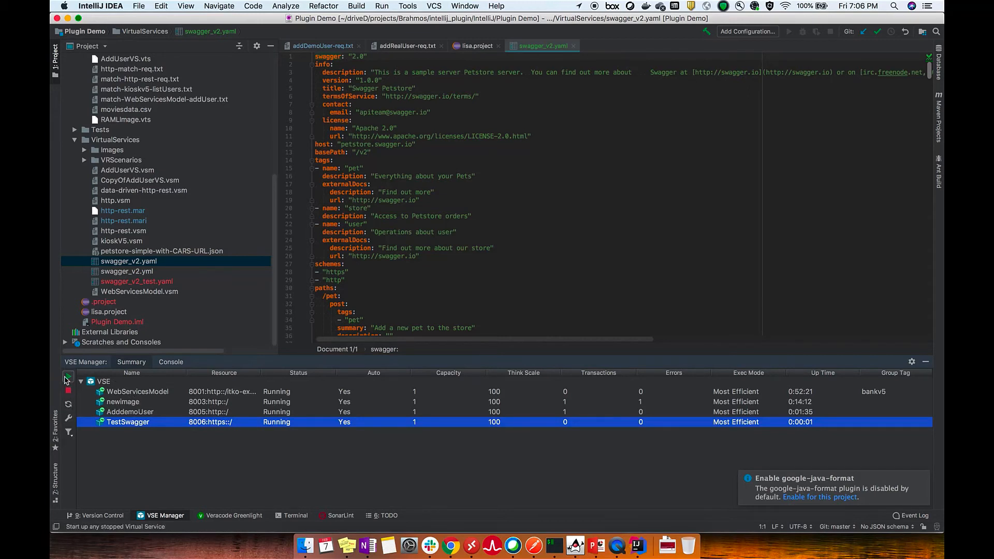
left_click(122, 414)
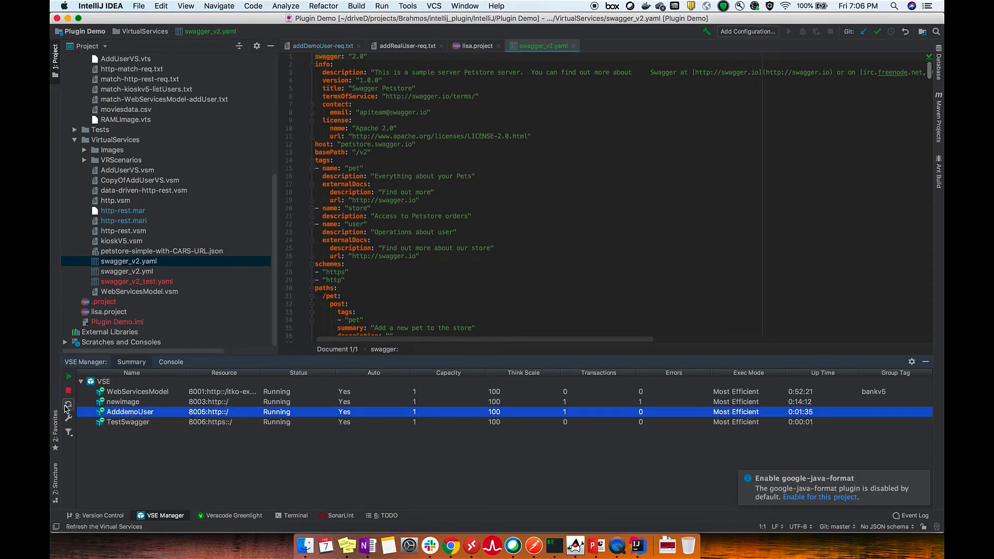
left_click(68, 406)
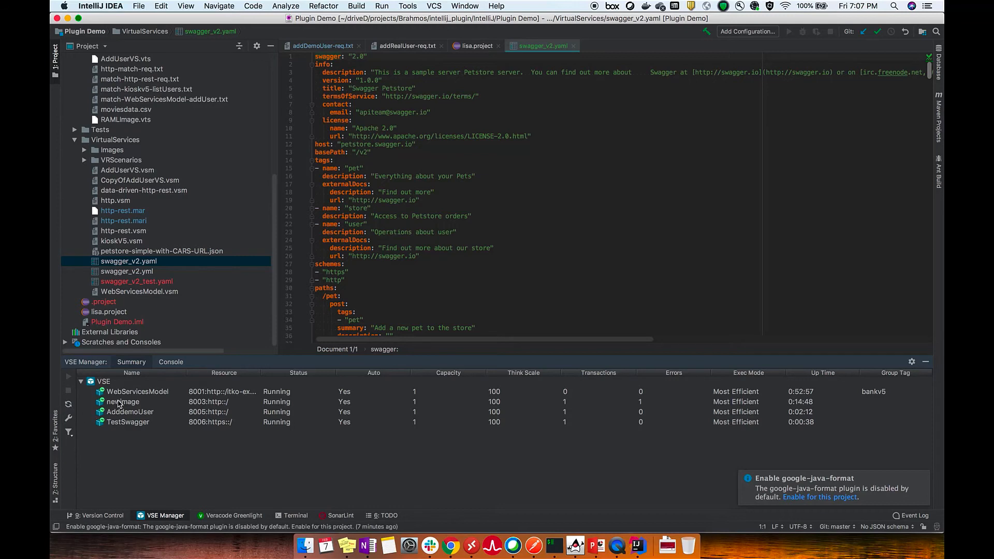
Restart the WebServicesModel virtual service on the VSE server
left_click(123, 394)
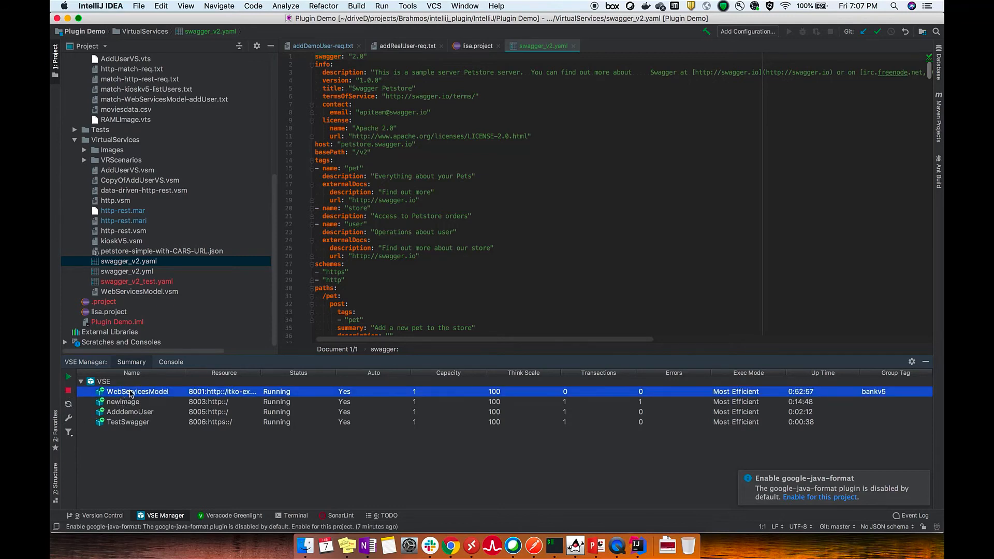
right_click(132, 394)
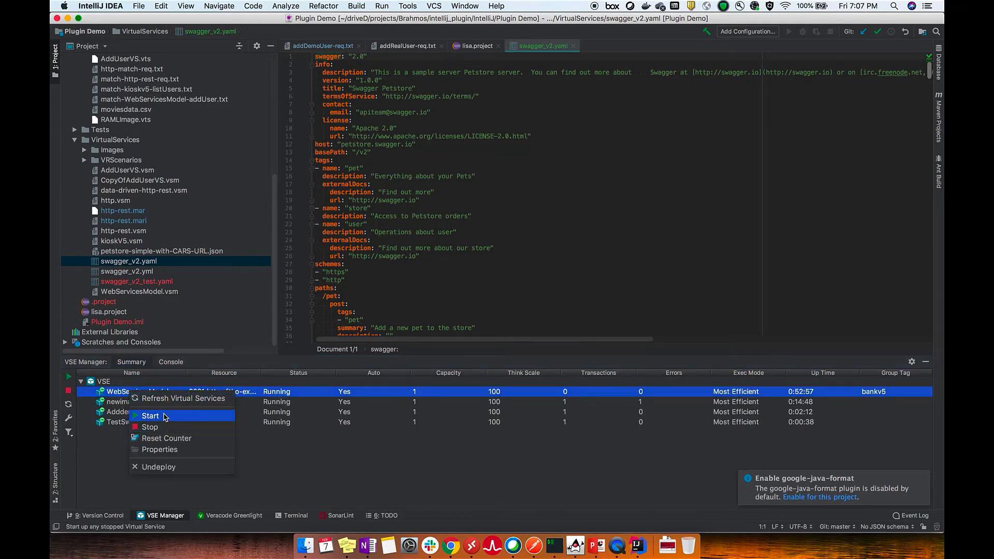
left_click(151, 429)
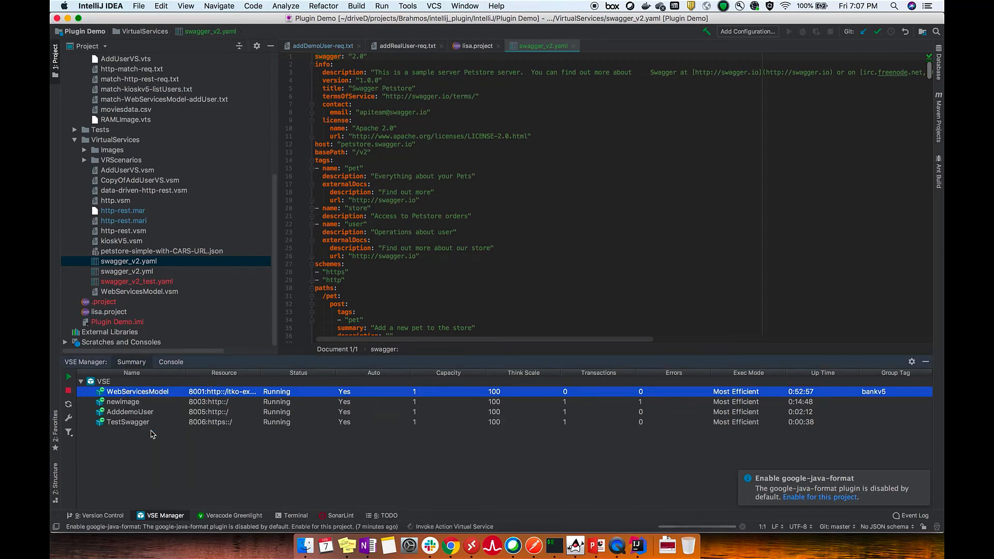
Open the newimage service's properties, set its think scale to 200 and apply the update, then show the VSE Manager console
left_click(125, 404)
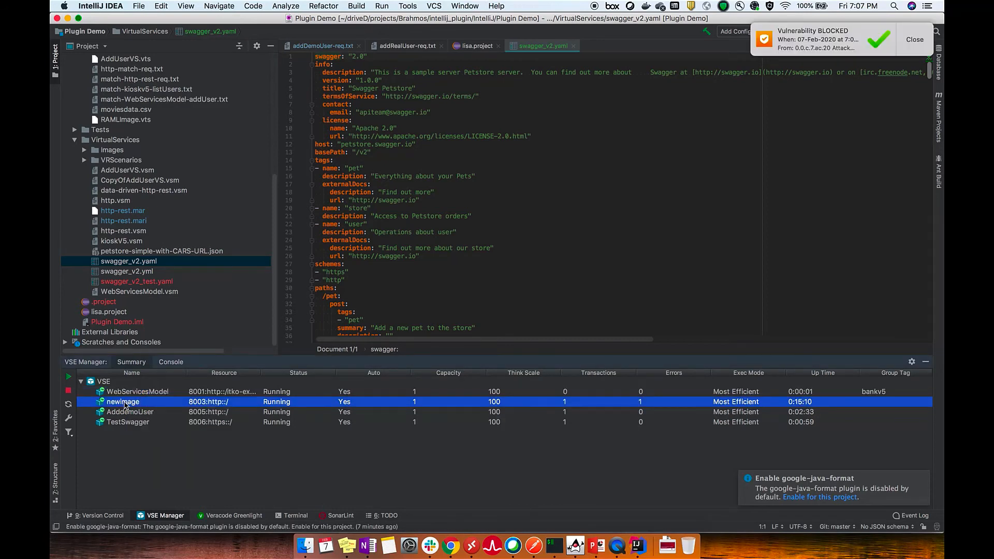
right_click(125, 405)
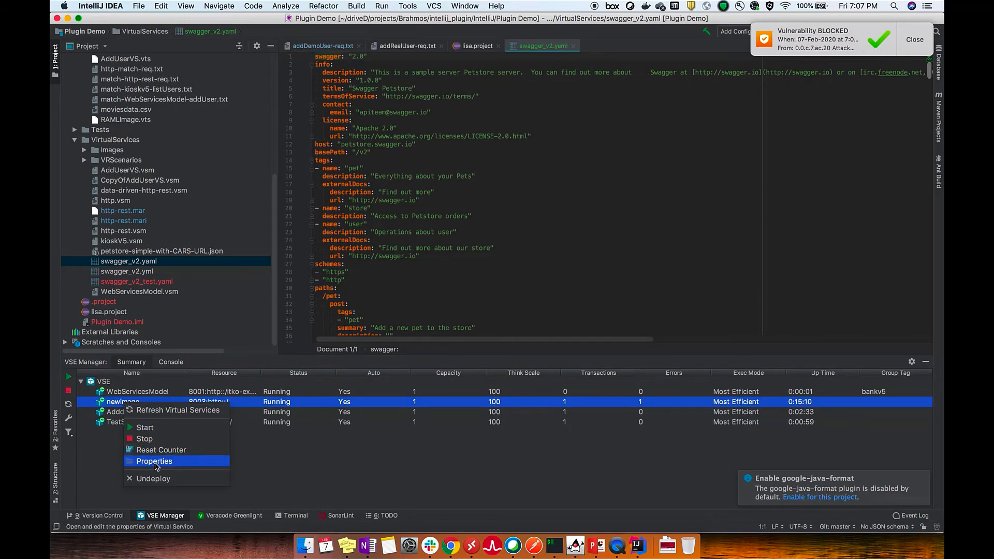
left_click(156, 462)
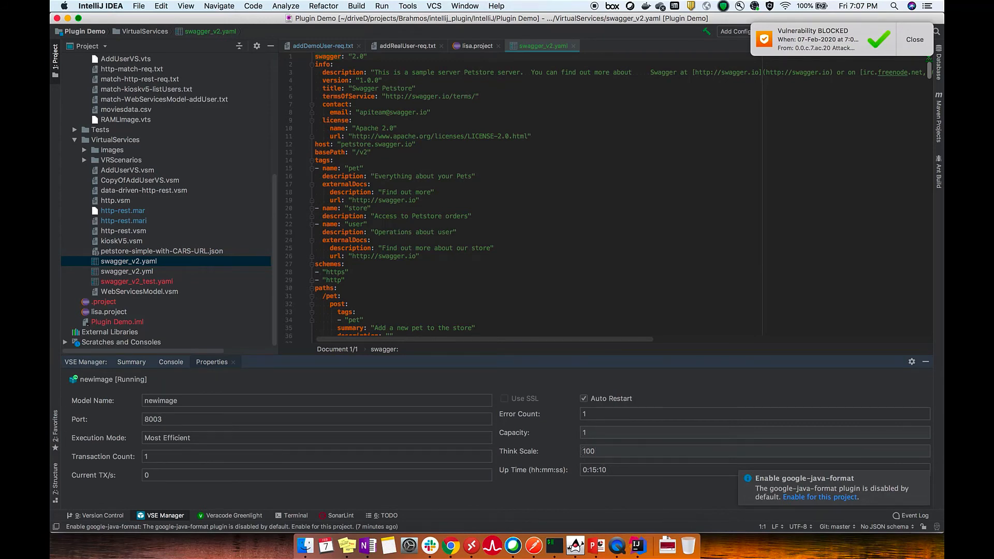
left_click(586, 451)
key("BackSpace")
type("2")
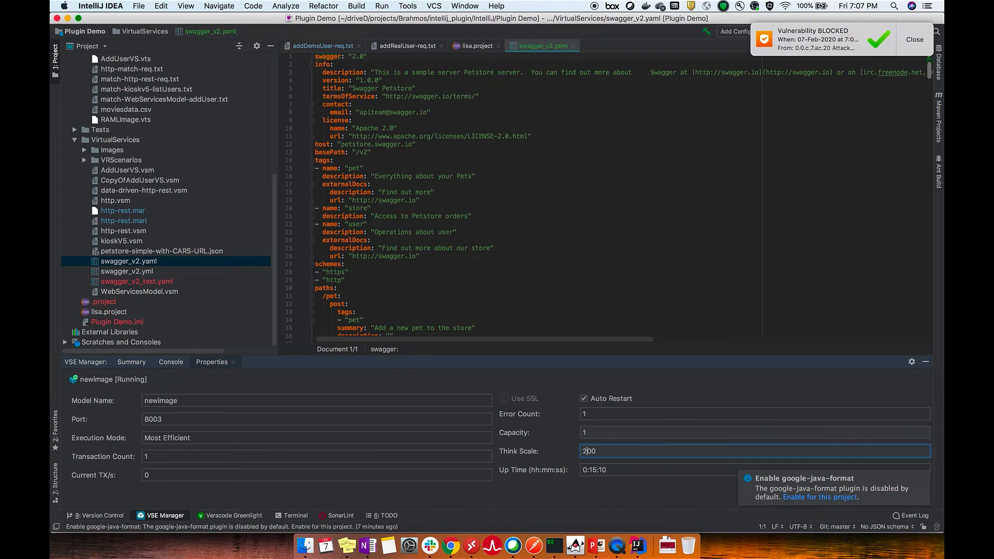
left_click(829, 434)
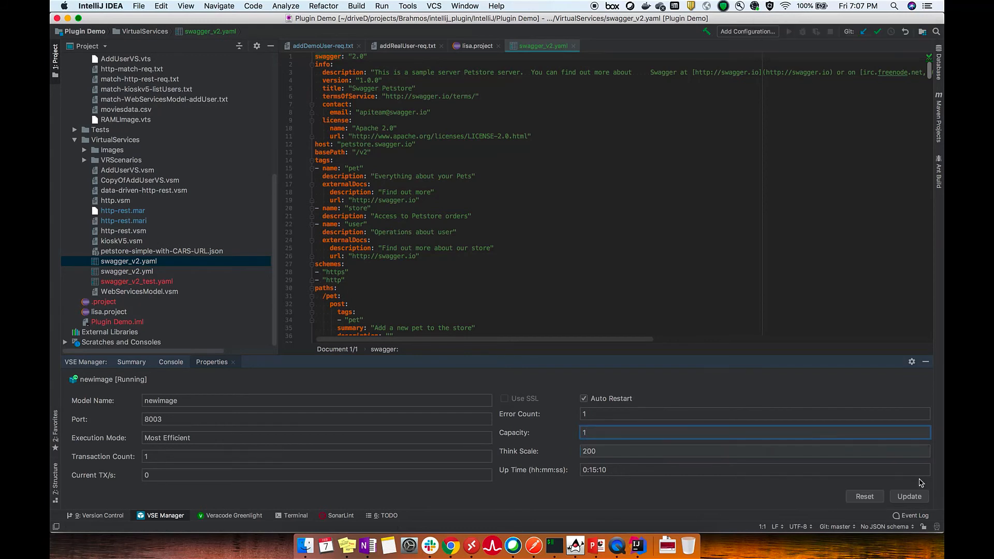
left_click(903, 497)
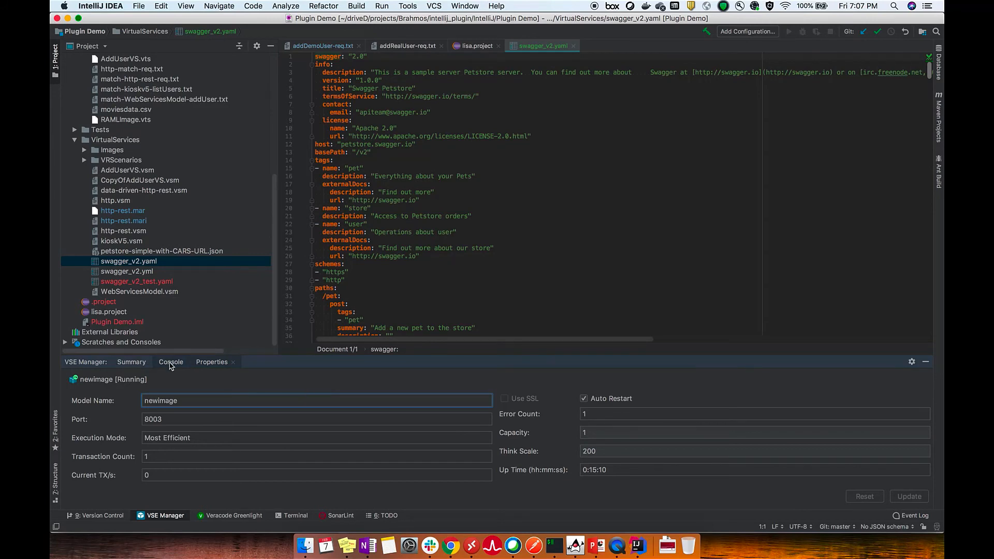
left_click(170, 364)
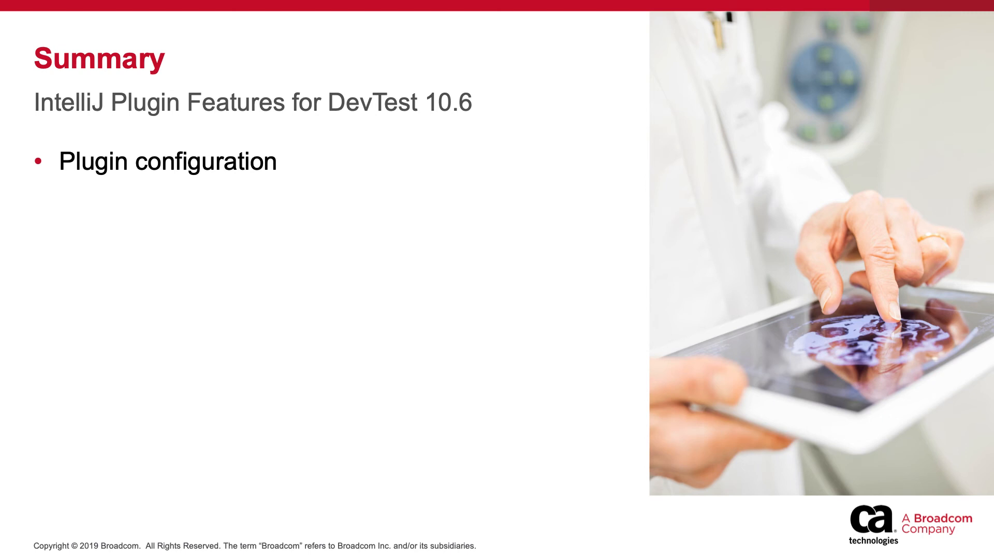
key("Right")
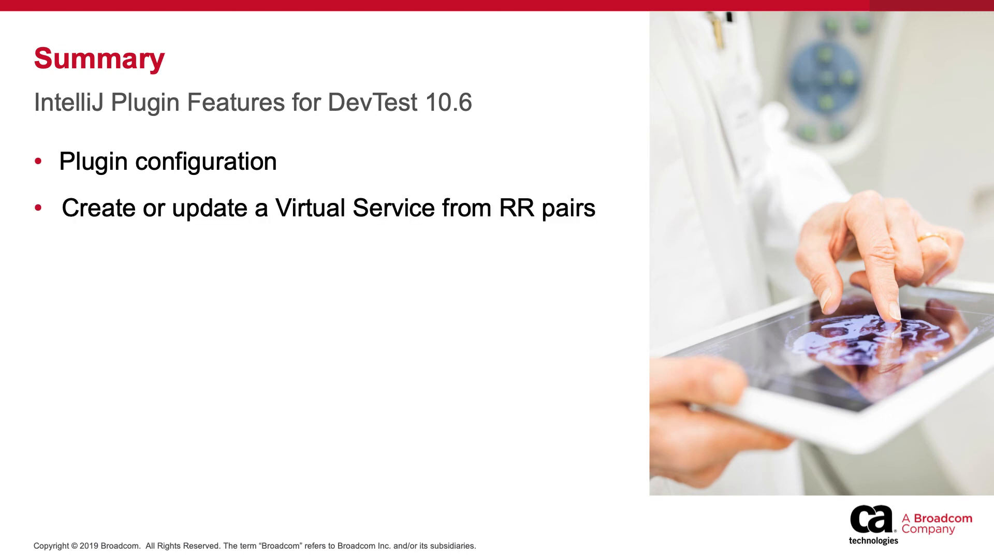